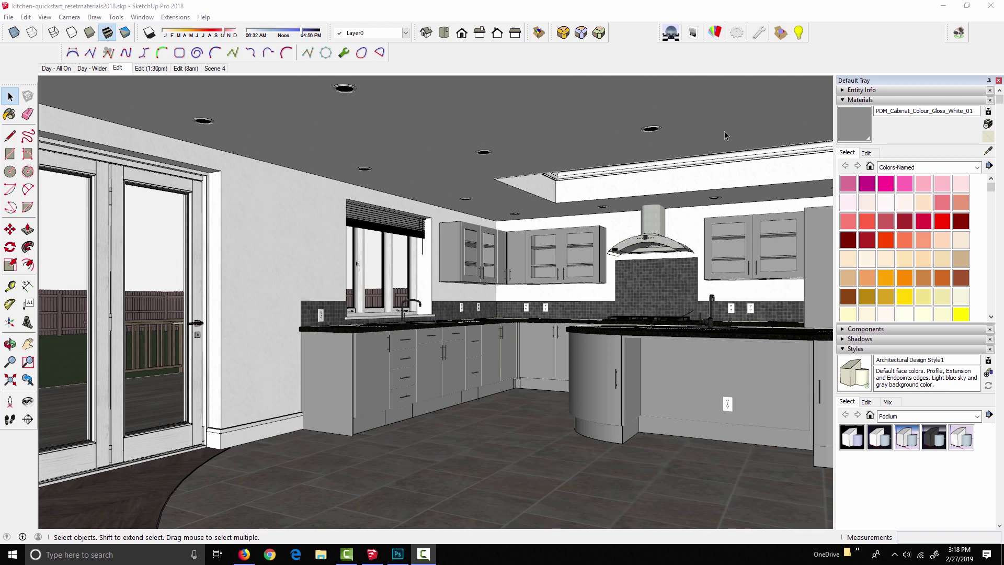
# Step: In Podium Options, set the output image format to .hdr, leaving Transparent off
pyautogui.click(739, 33)
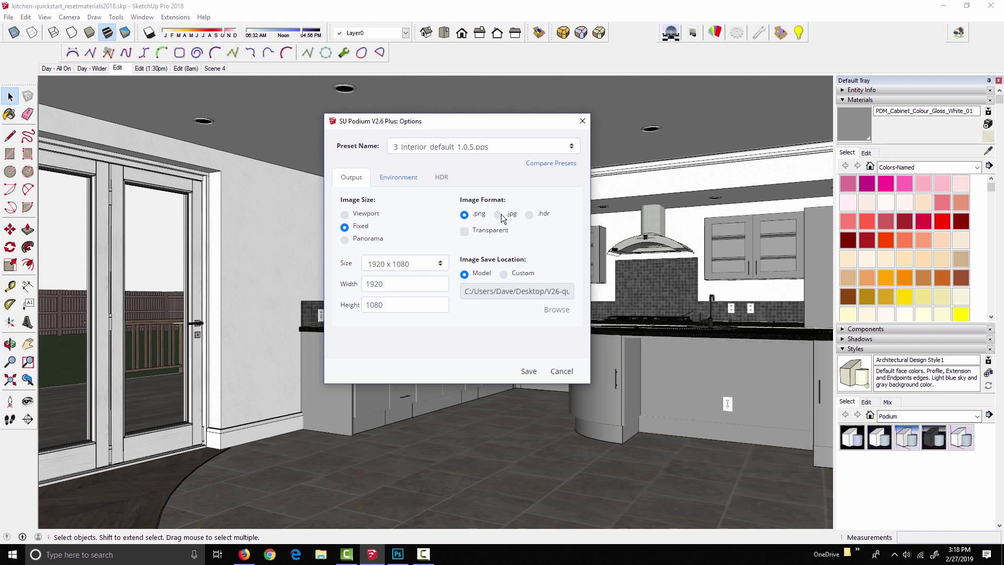
pyautogui.click(465, 232)
pyautogui.click(465, 231)
pyautogui.click(529, 215)
# Step: Switch the output back to .png and keep saving renders to the Model location
pyautogui.click(465, 215)
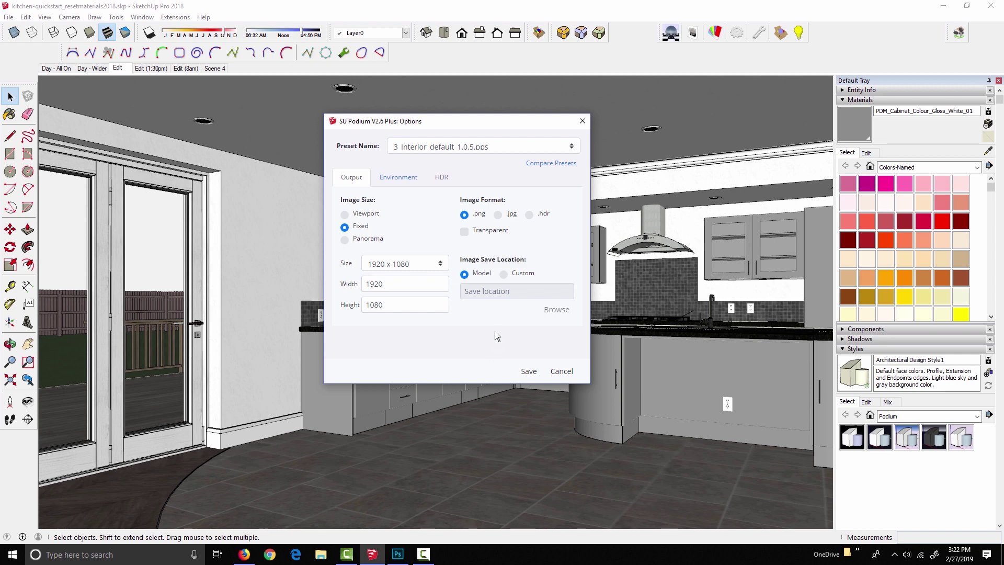
pyautogui.click(504, 276)
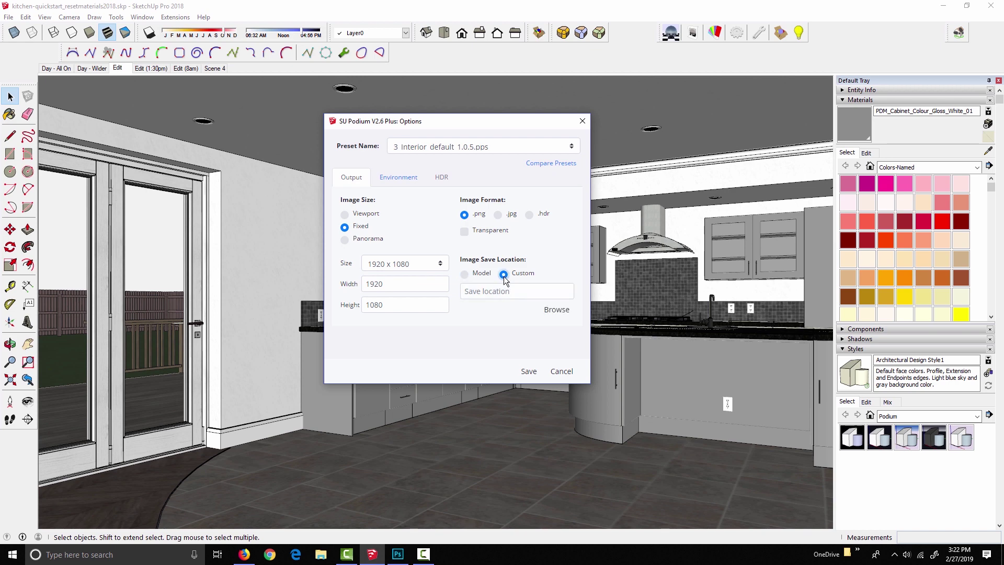
pyautogui.click(556, 310)
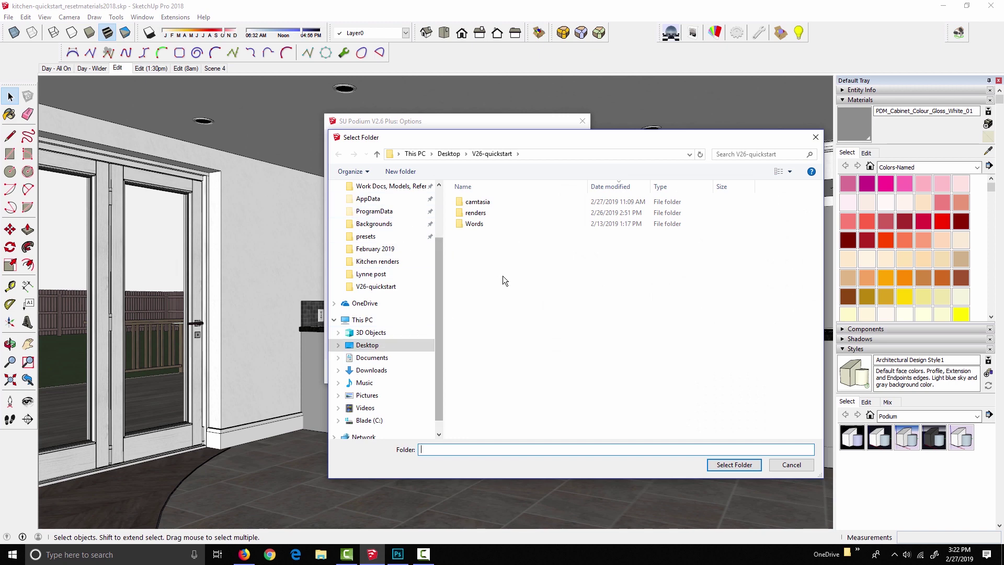
pyautogui.click(780, 468)
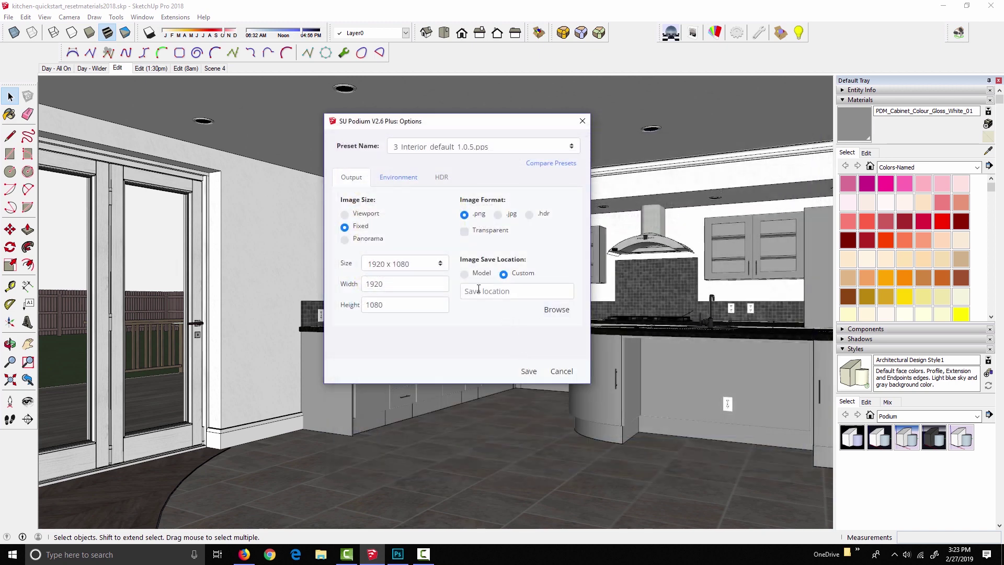
pyautogui.click(464, 274)
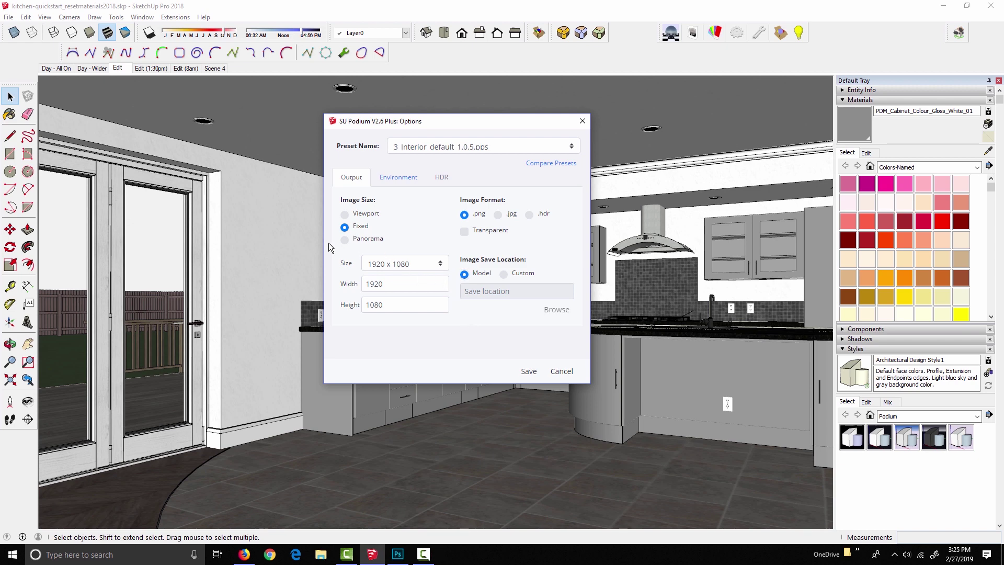
# Step: Set the Podium image size to Viewport, comparing it with the 2D Graphic export size
pyautogui.click(360, 215)
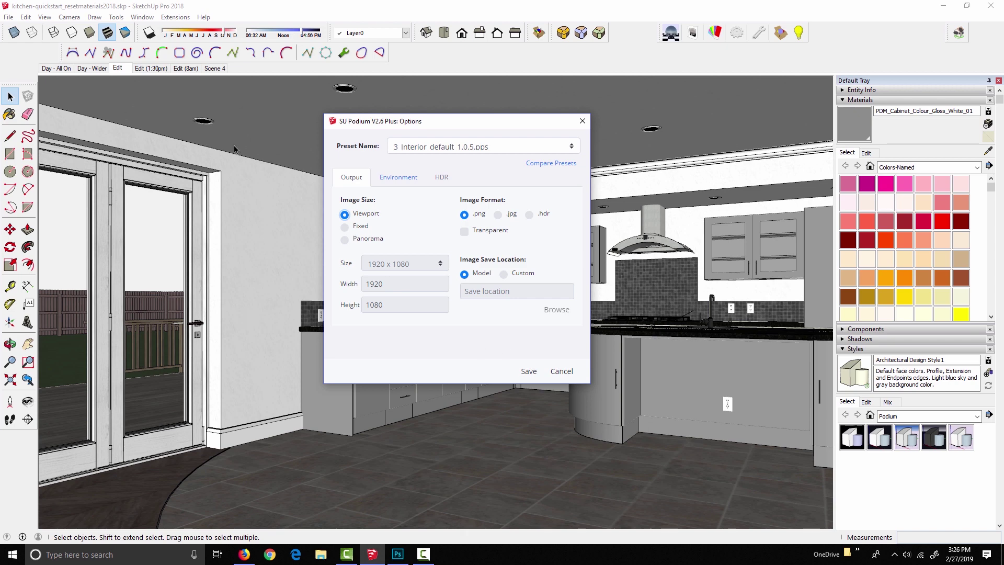
pyautogui.click(9, 17)
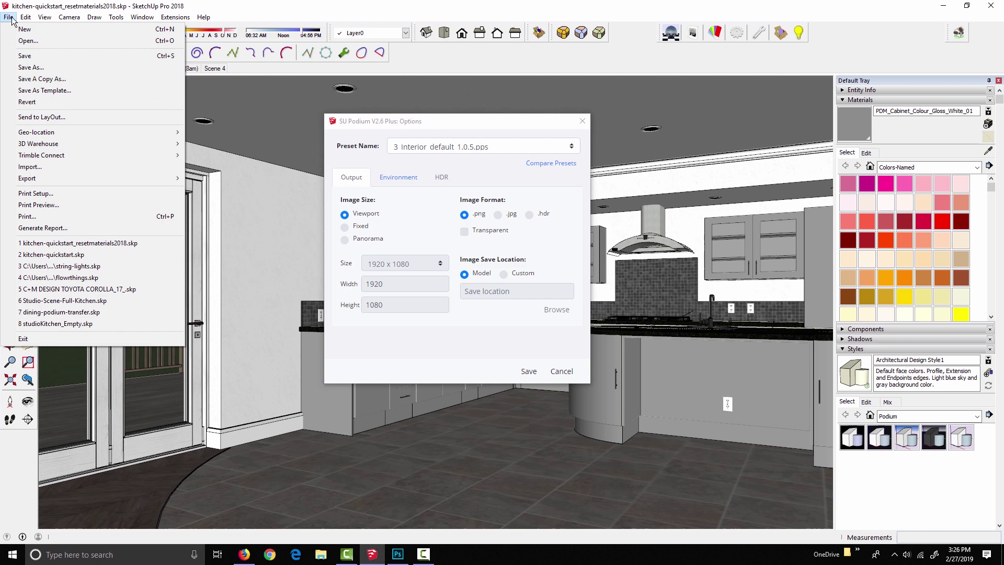
pyautogui.moveTo(46, 179)
pyautogui.click(246, 194)
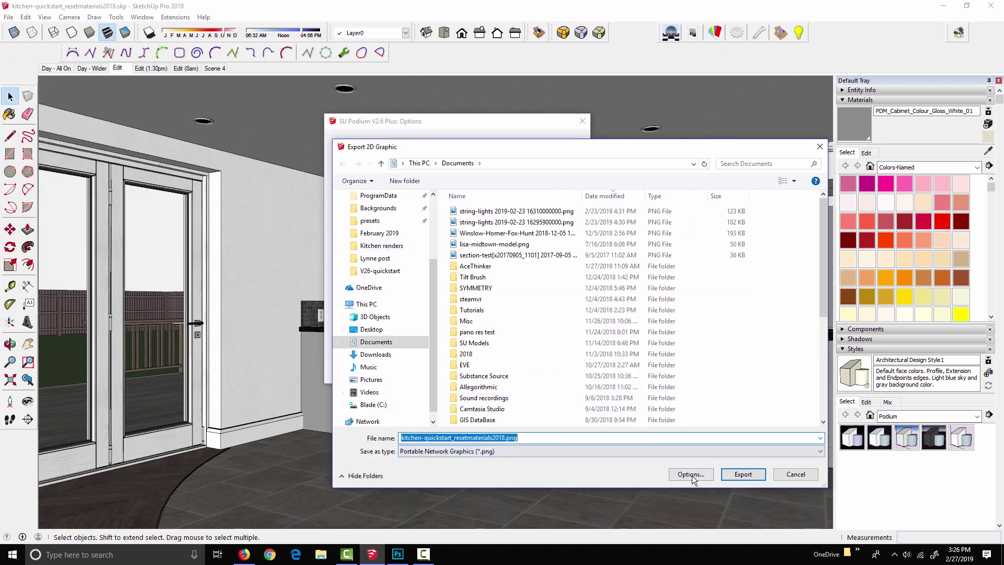
pyautogui.click(690, 475)
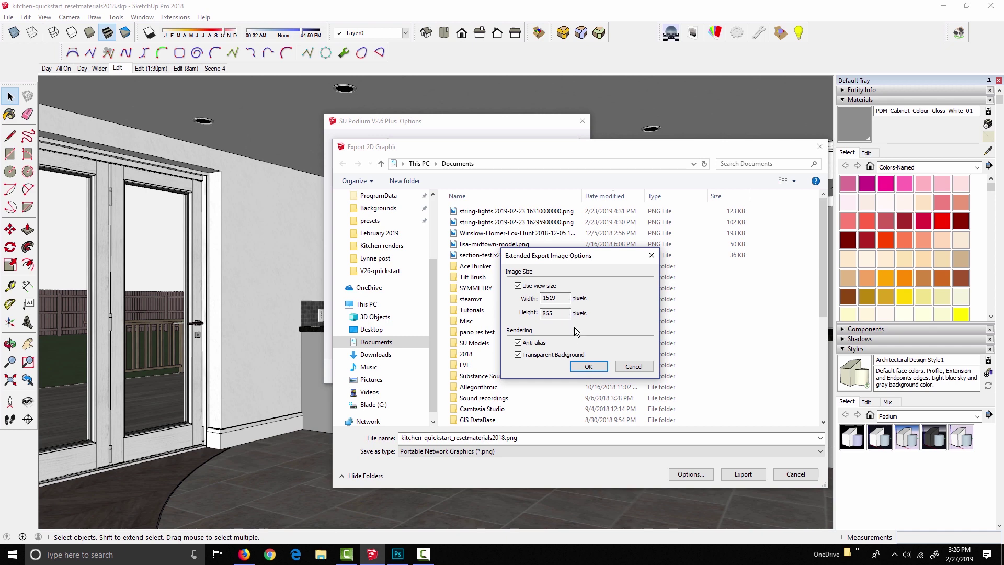
pyautogui.click(582, 368)
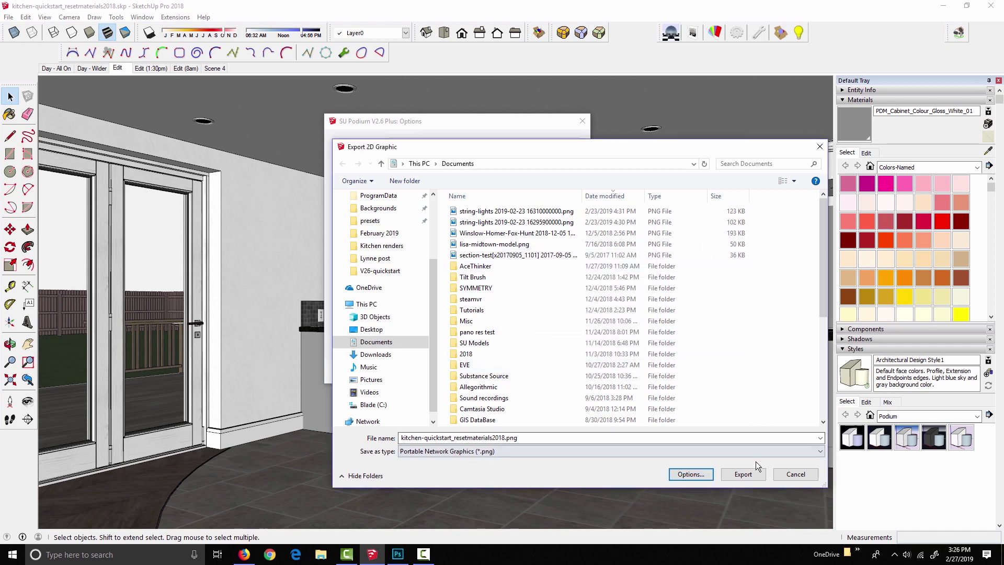
pyautogui.click(743, 474)
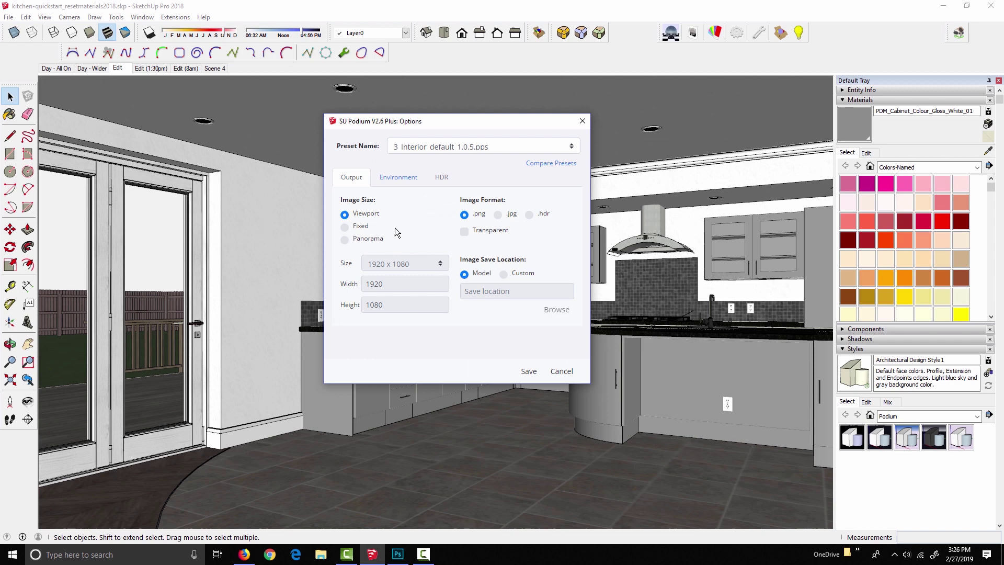
# Step: Switch the Podium image size to Fixed and review the preset sizes
pyautogui.click(345, 227)
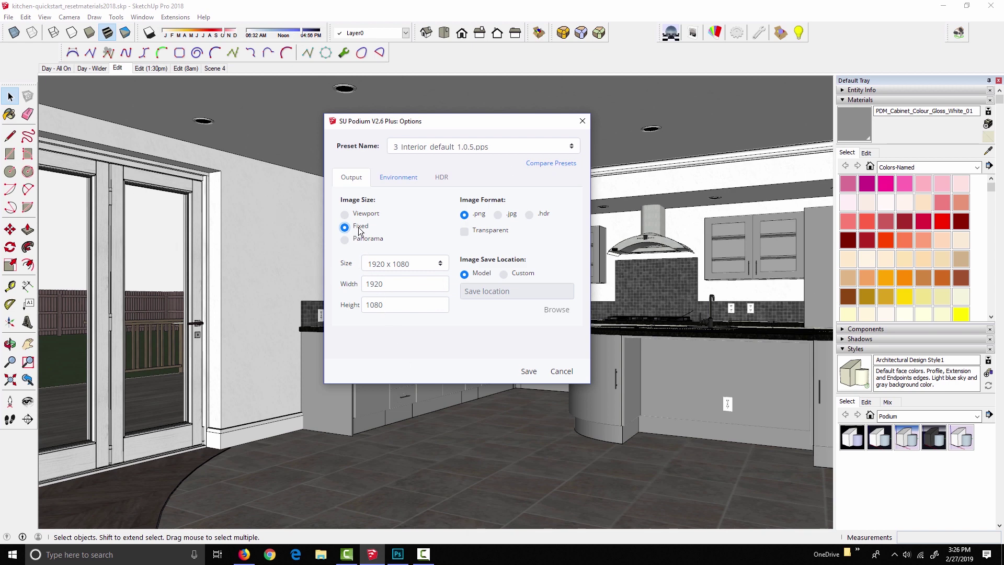
pyautogui.click(434, 262)
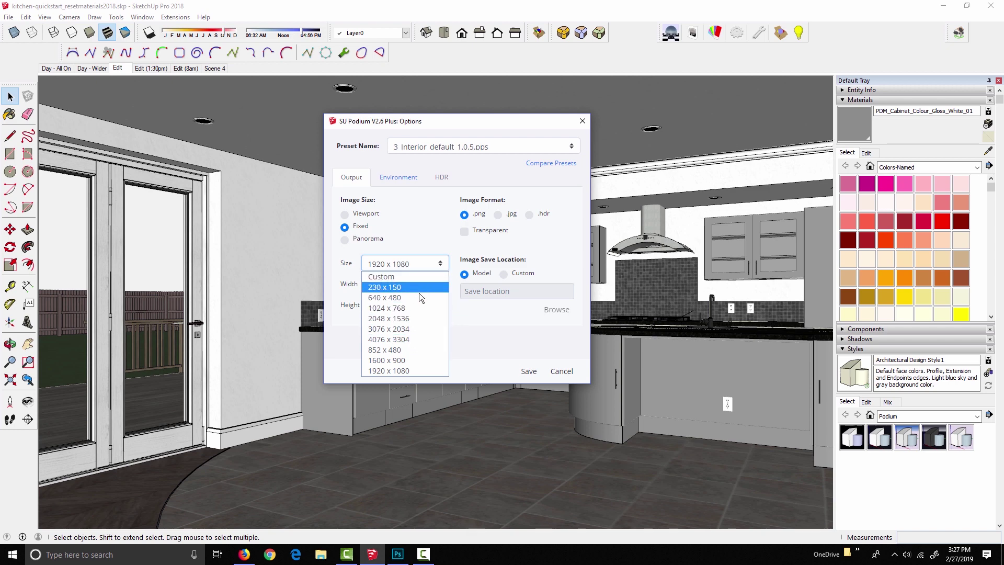
pyautogui.click(425, 231)
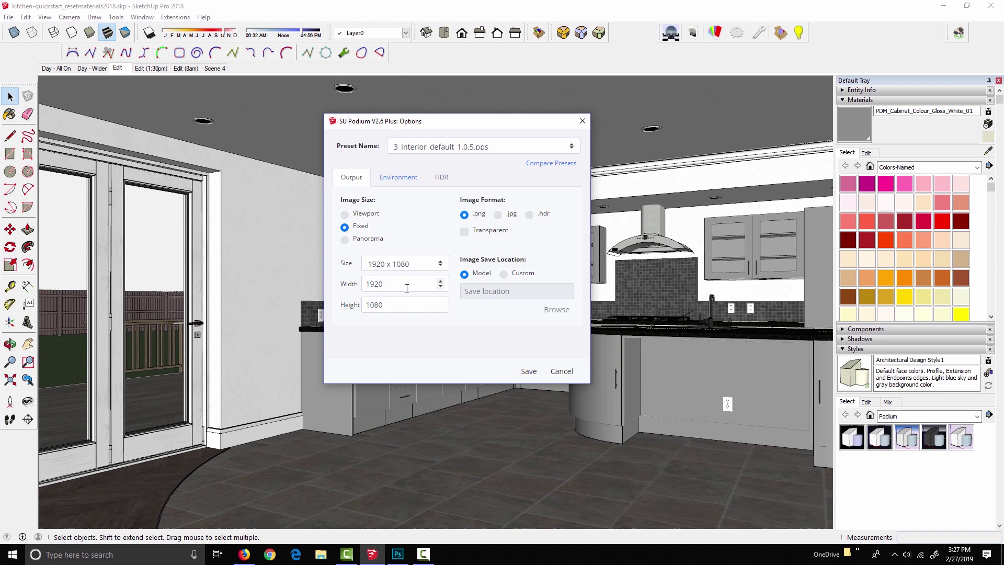
# Step: Enter a custom 2000 × 2000 size, then switch to a 2000 × 1000 Panorama
pyautogui.moveTo(408, 285); pyautogui.dragTo(326, 278)
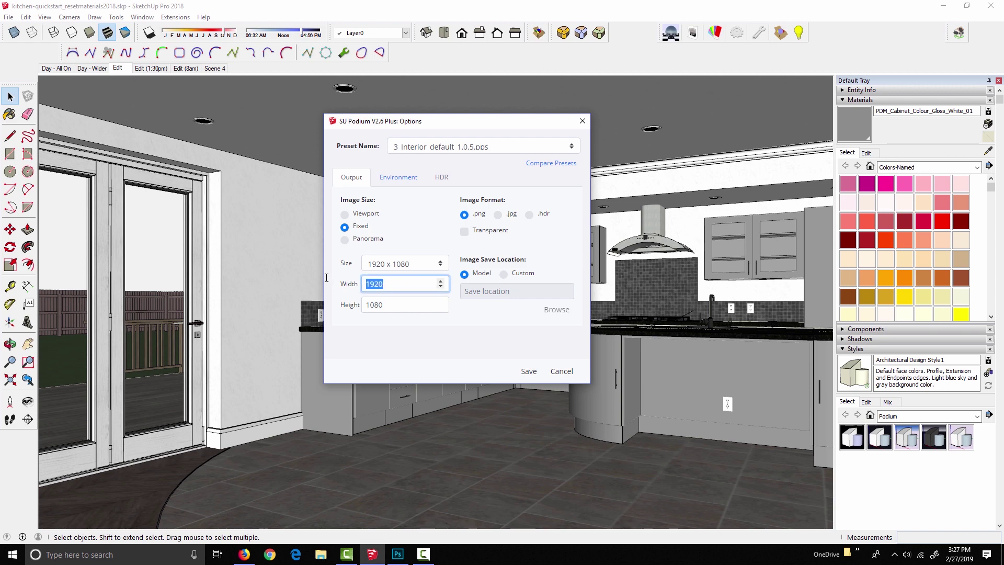
pyautogui.write('2000')
pyautogui.press('Tab')
pyautogui.write('2')
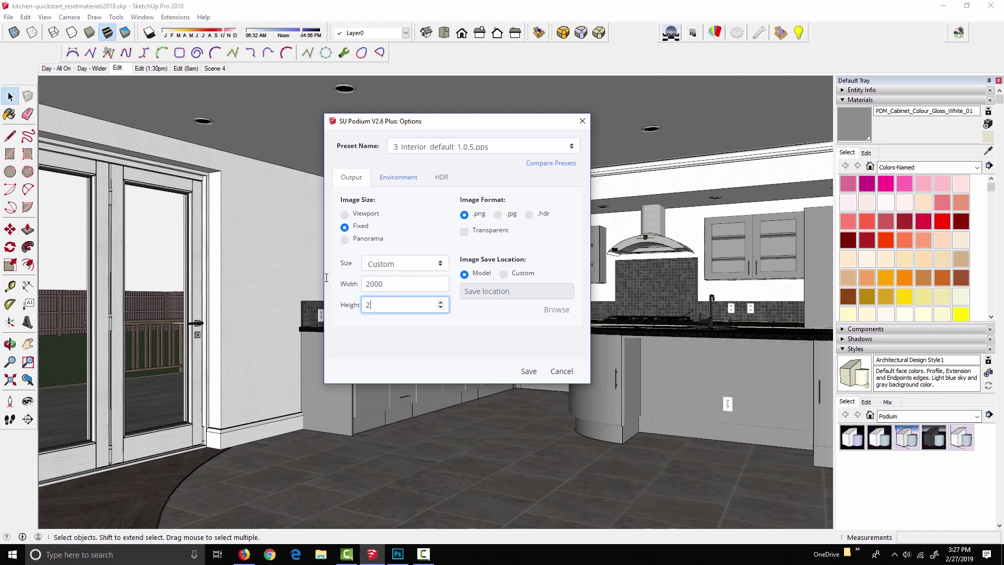
pyautogui.write('000')
pyautogui.click(427, 289)
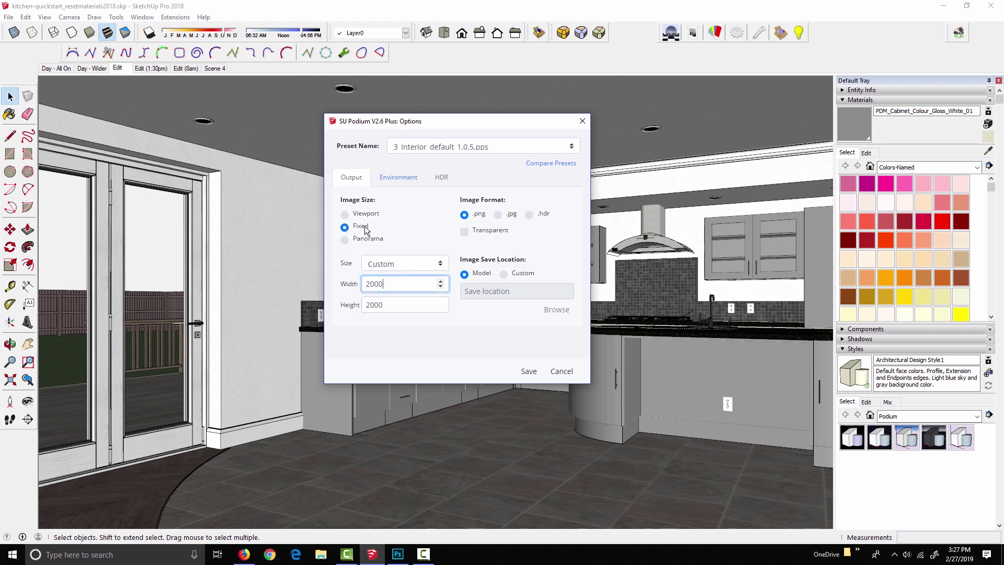
pyautogui.click(398, 228)
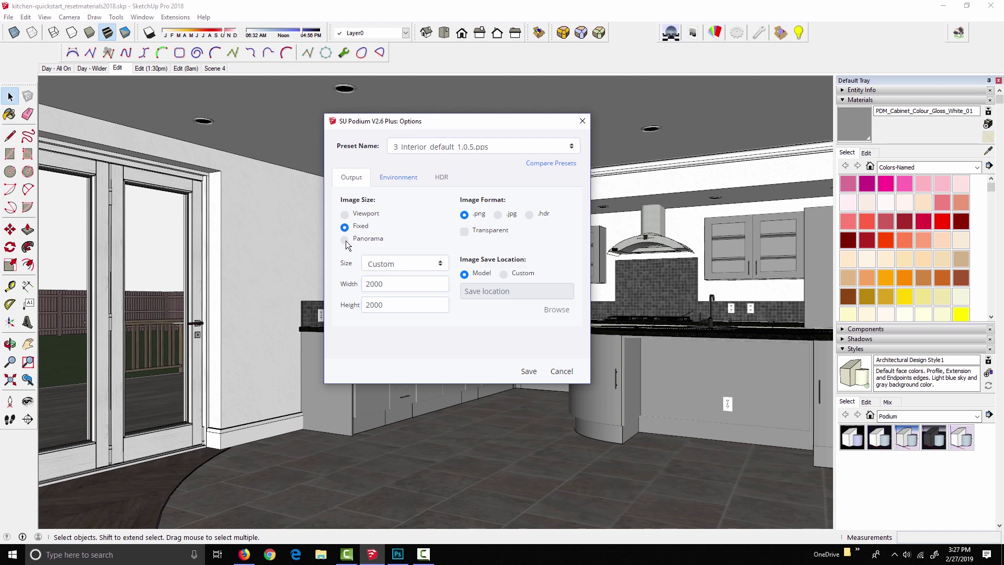
pyautogui.click(345, 241)
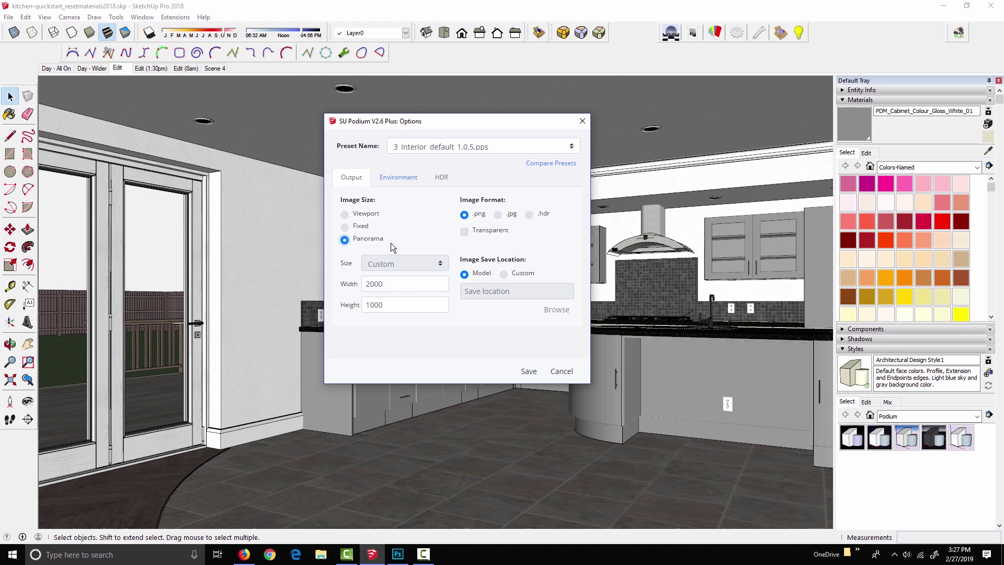
# Step: Return the image size to Fixed with the 1920 x 1080 preset
pyautogui.click(363, 228)
pyautogui.click(388, 263)
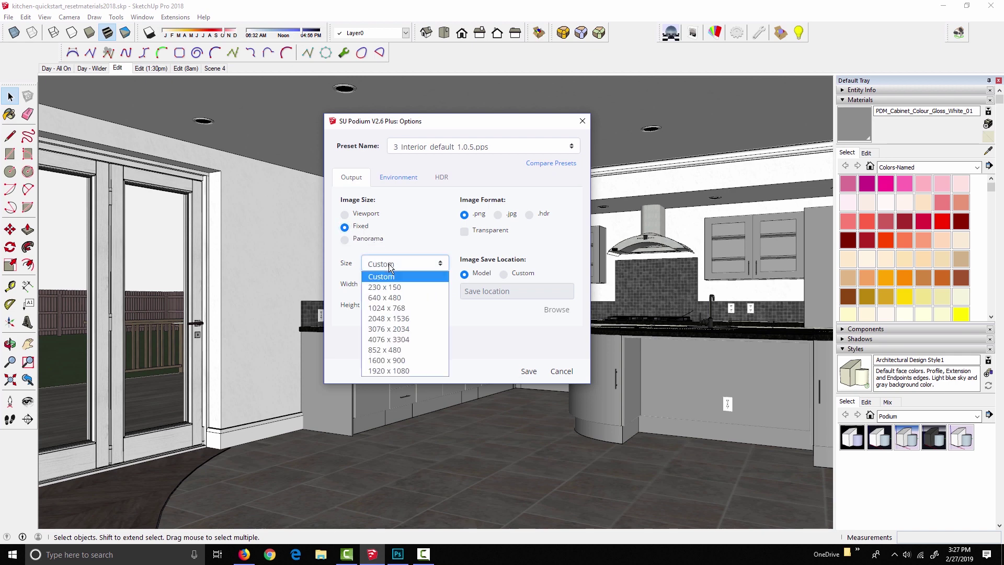
pyautogui.click(399, 369)
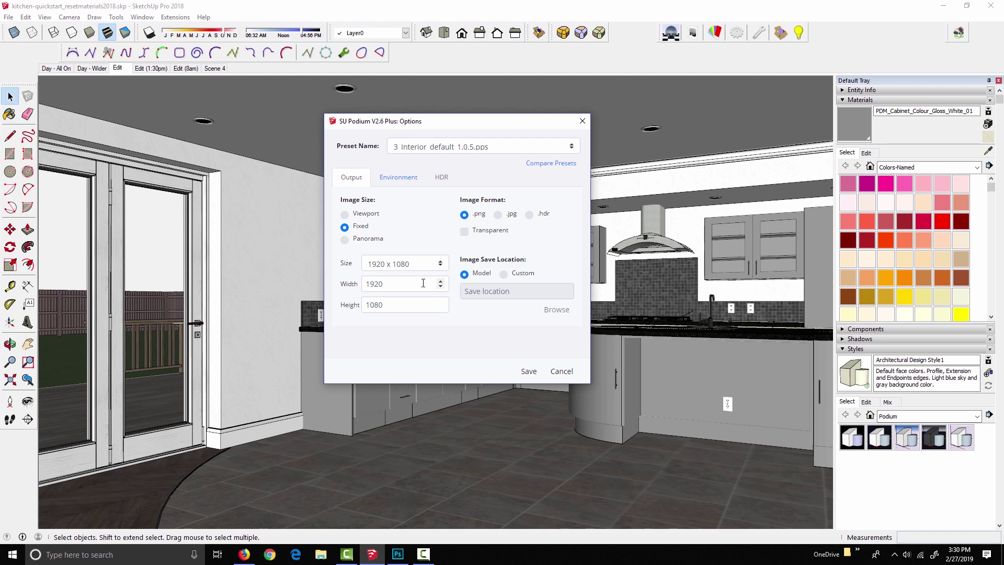
# Step: Look through the size preset list, leaving 1920 x 1080 unchanged
pyautogui.click(428, 265)
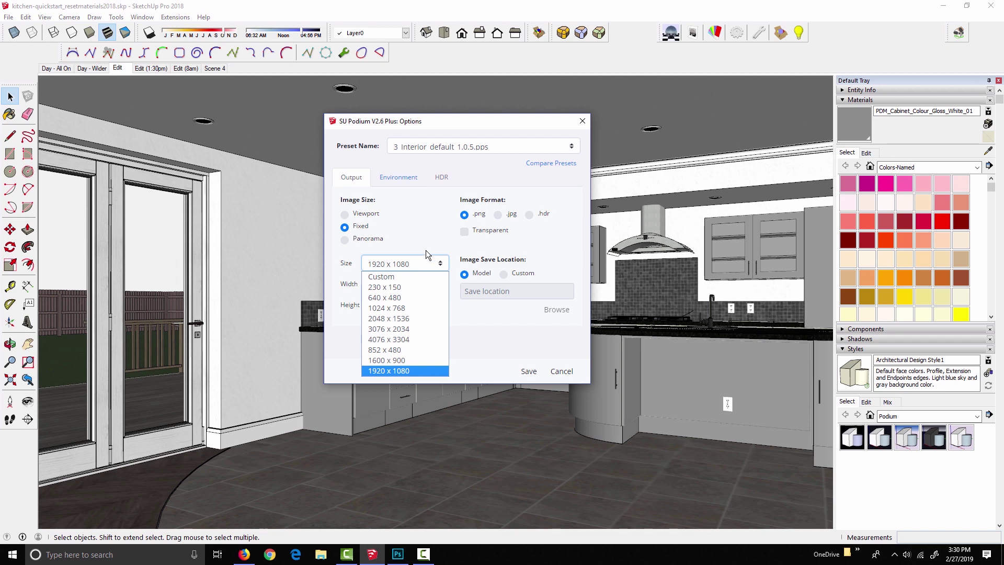
pyautogui.click(425, 250)
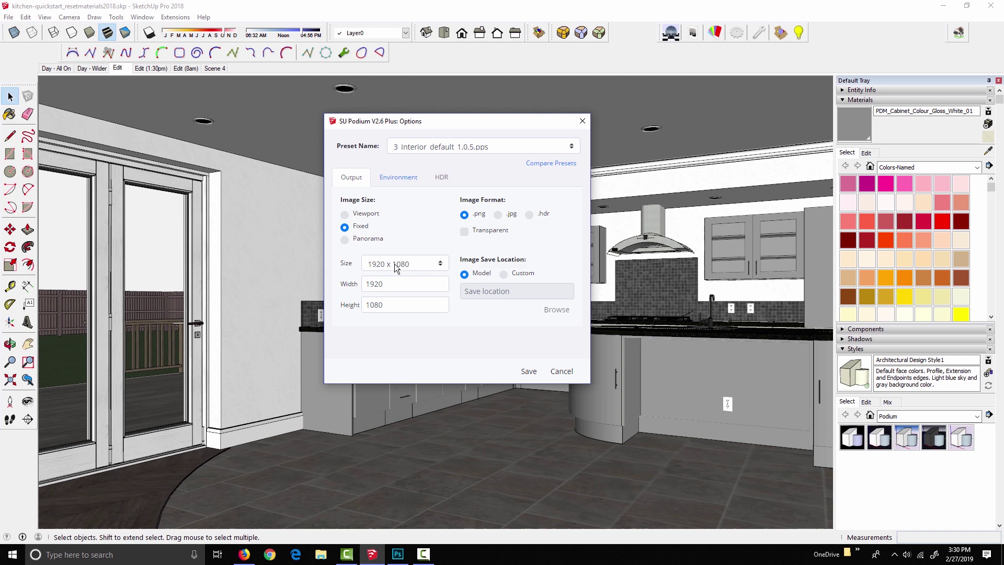
pyautogui.click(424, 264)
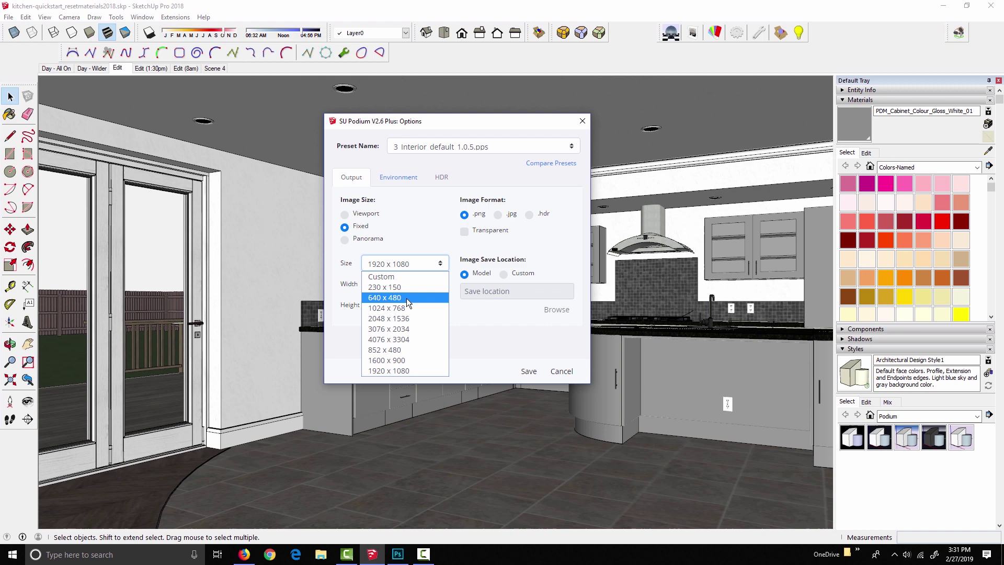
pyautogui.click(408, 240)
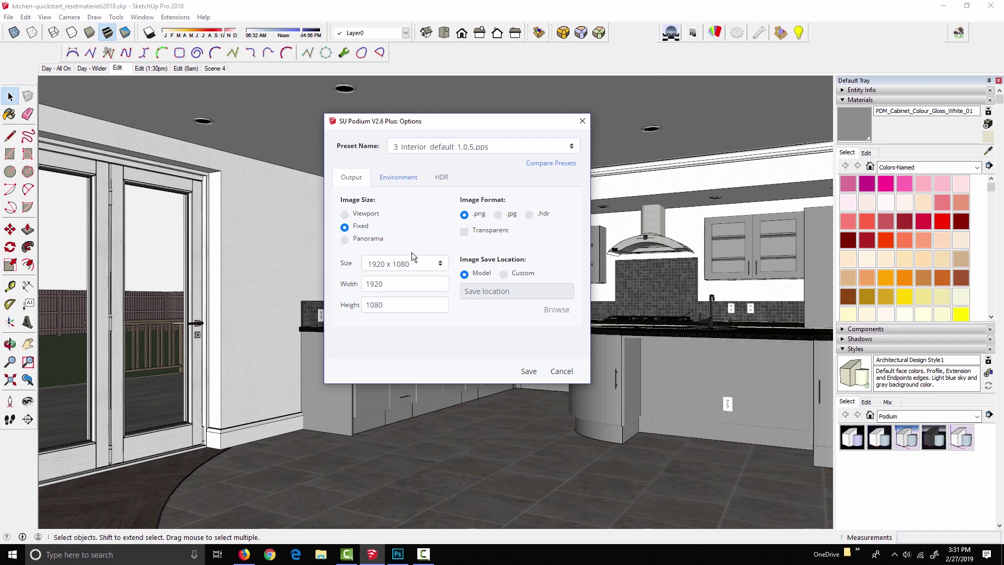
pyautogui.click(419, 263)
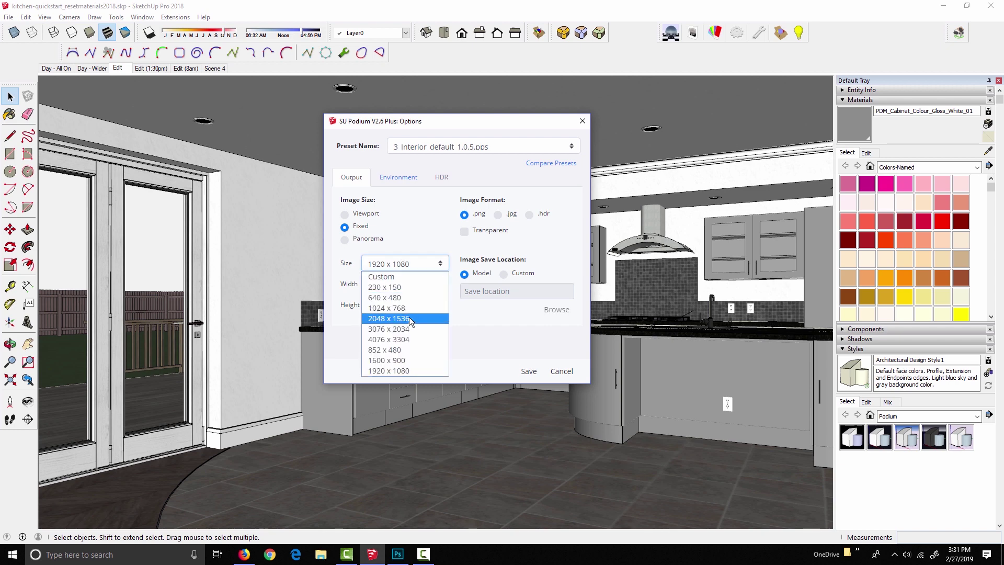
pyautogui.click(426, 249)
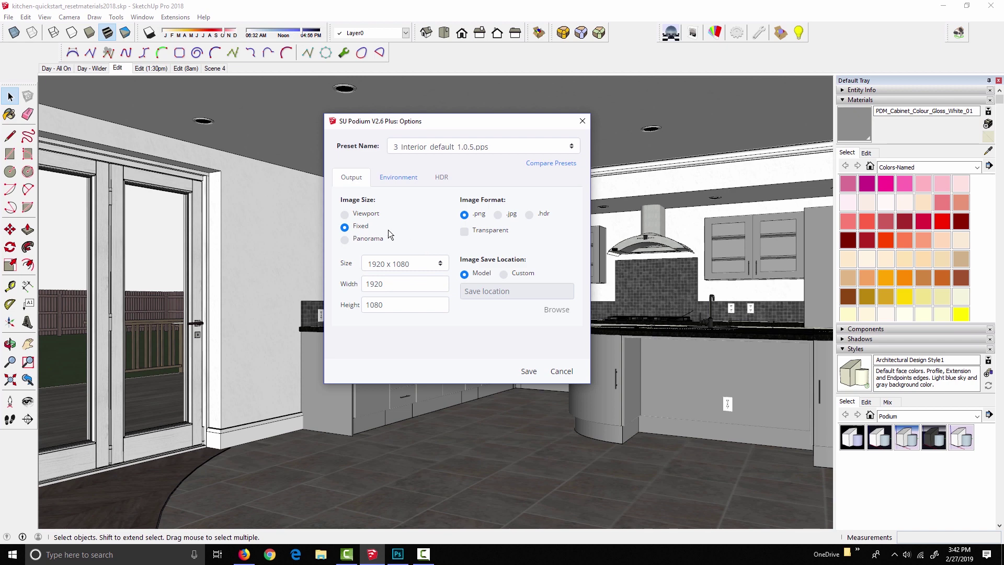
# Step: Choose the 3_Interior_default_1.0.5.pps preset and save the Podium options
pyautogui.click(493, 147)
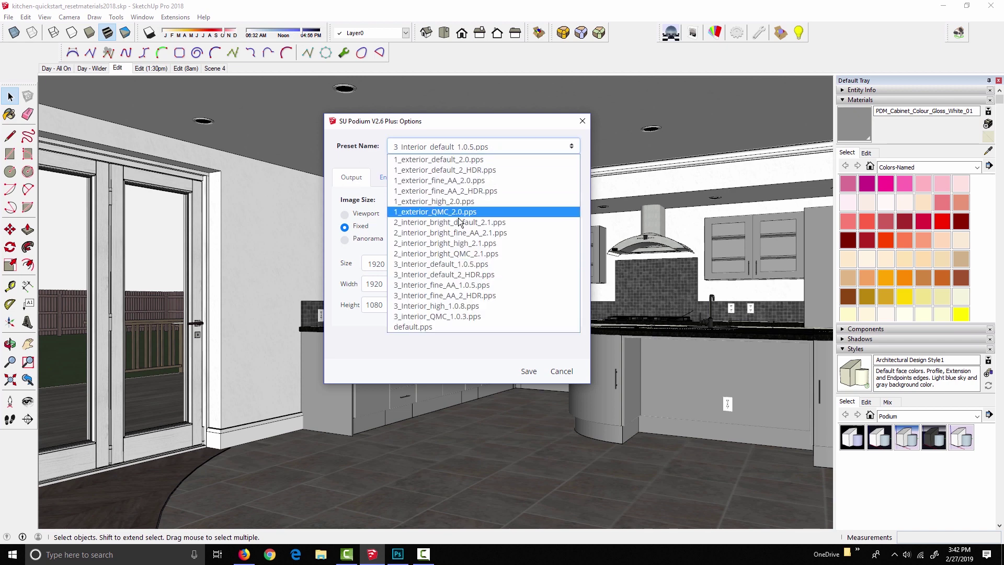
pyautogui.click(458, 265)
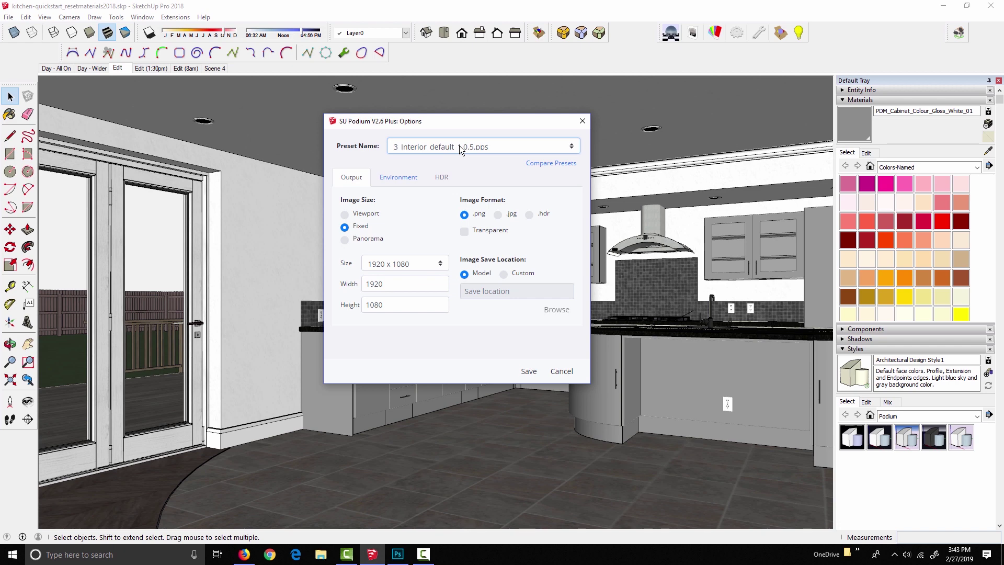
pyautogui.click(529, 371)
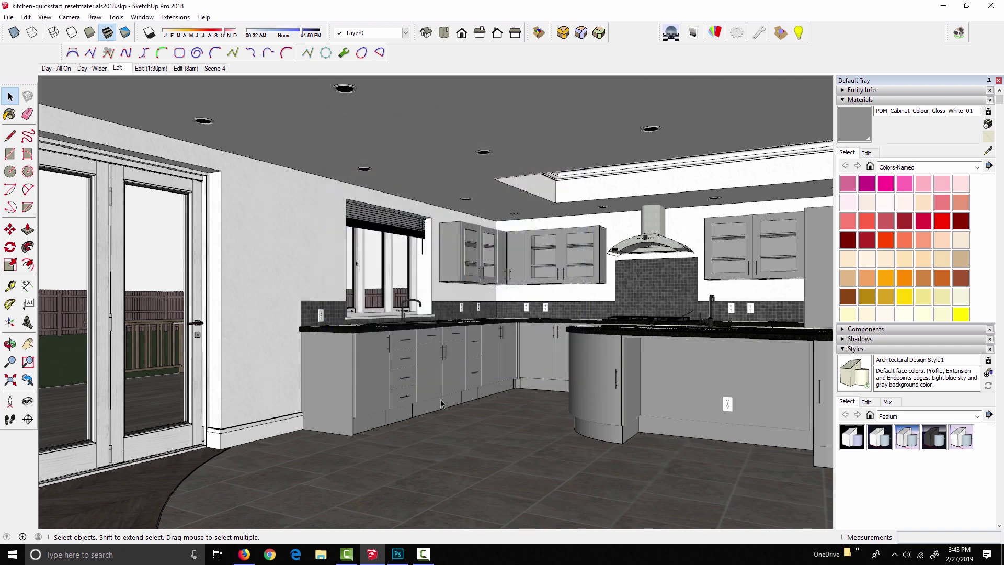
# Step: Render the current kitchen scene with Podium, finishing in 00:06:07.3
pyautogui.click(675, 41)
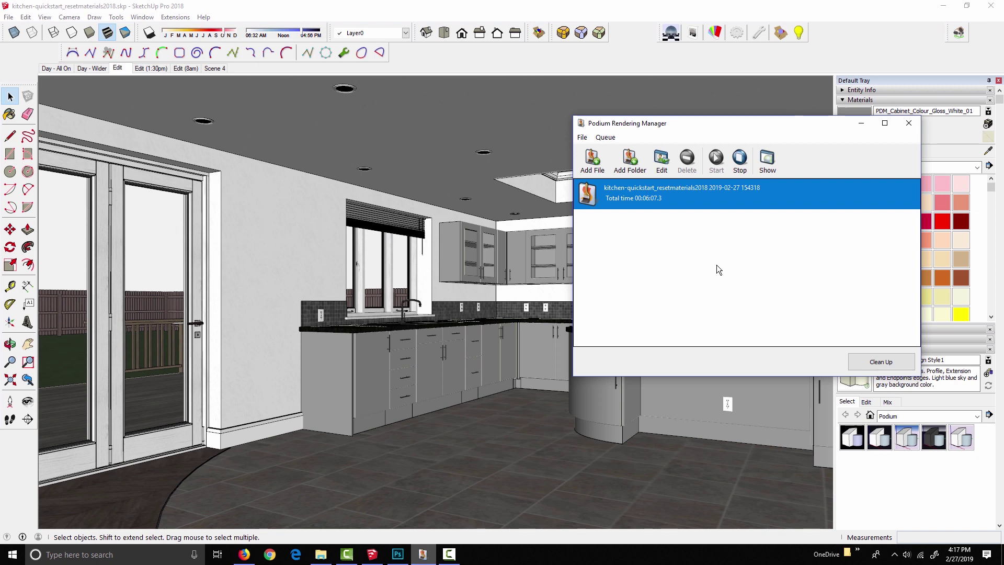
pyautogui.click(772, 173)
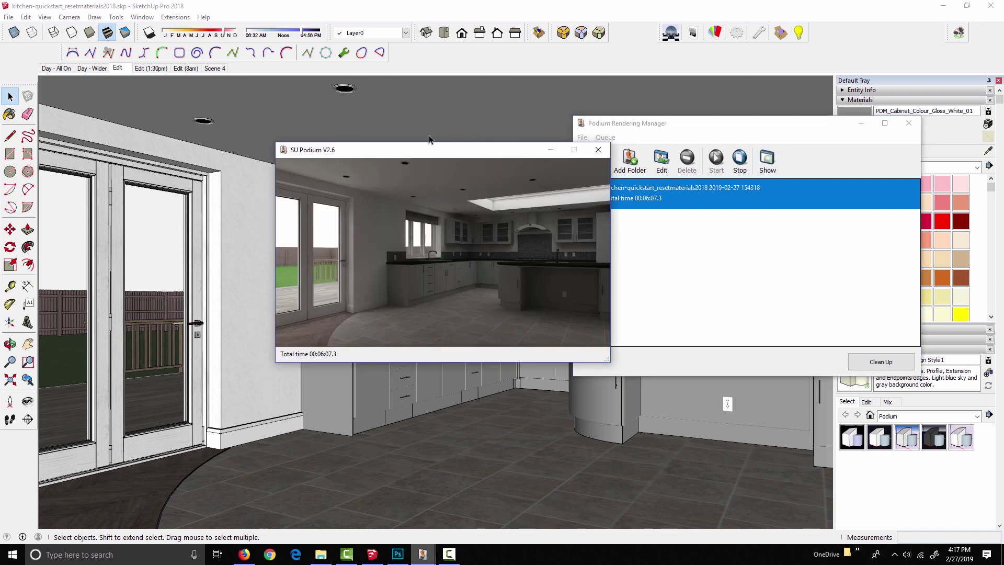
pyautogui.click(597, 151)
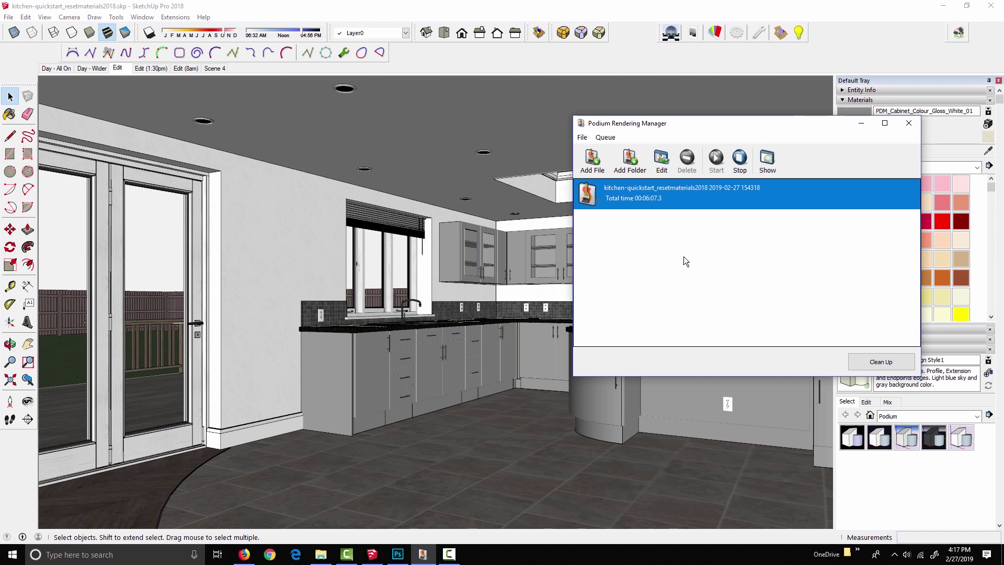
# Step: Switch to Photoshop to view the kitchen render
pyautogui.click(397, 554)
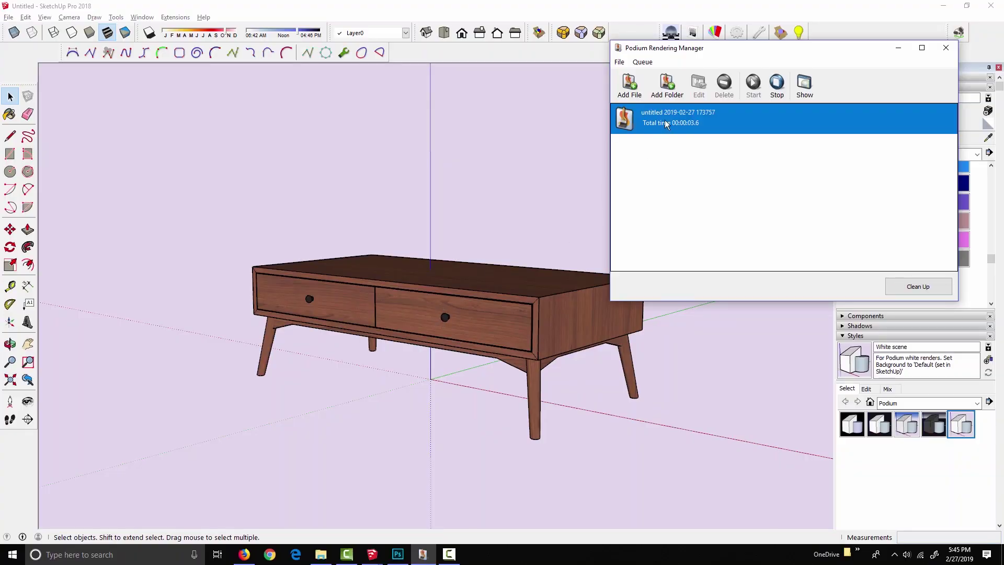
# Step: Preview the finished coffee table render from the Rendering Manager, then close the preview
pyautogui.moveTo(709, 53); pyautogui.dragTo(595, 124)
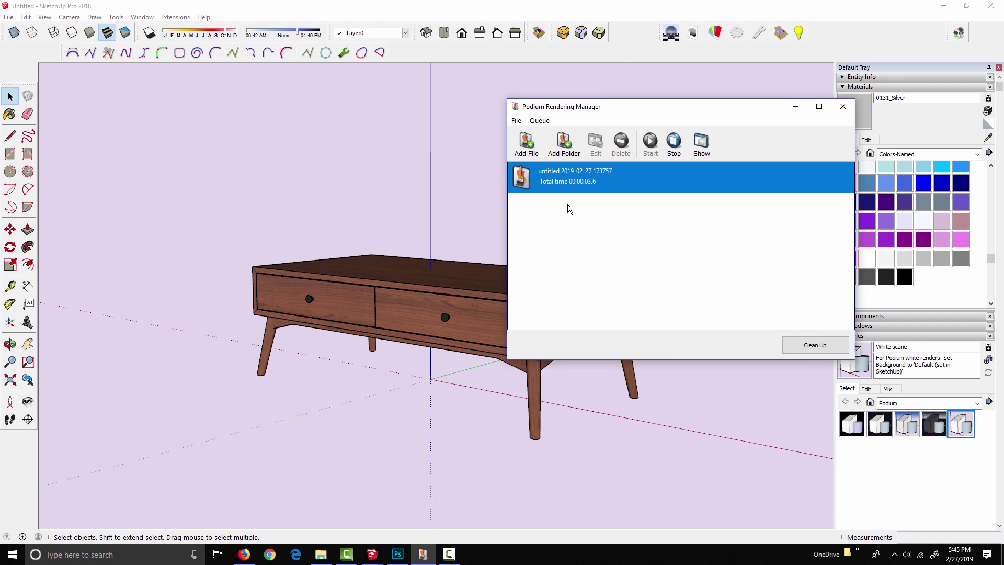
pyautogui.click(702, 153)
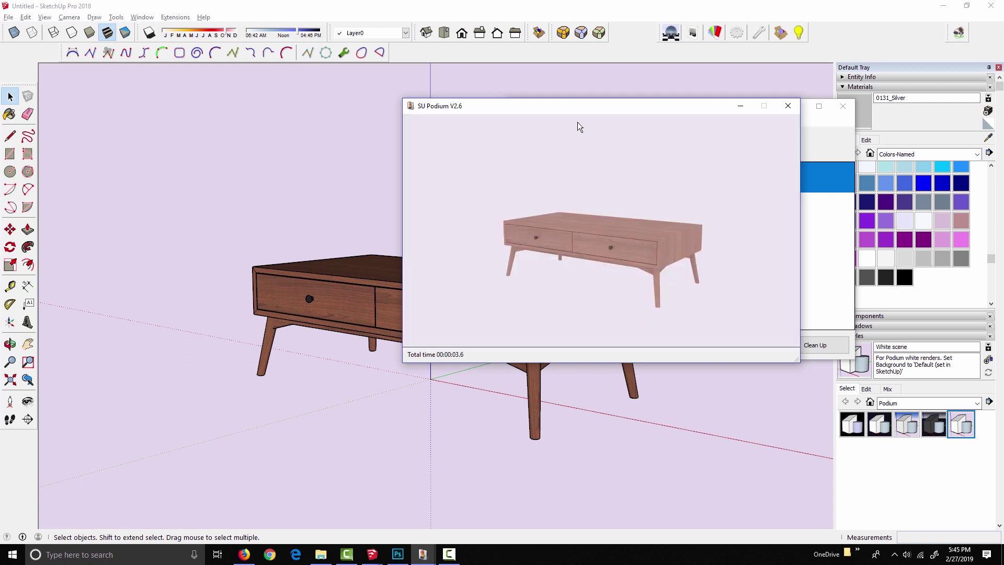
pyautogui.moveTo(575, 104); pyautogui.dragTo(547, 133)
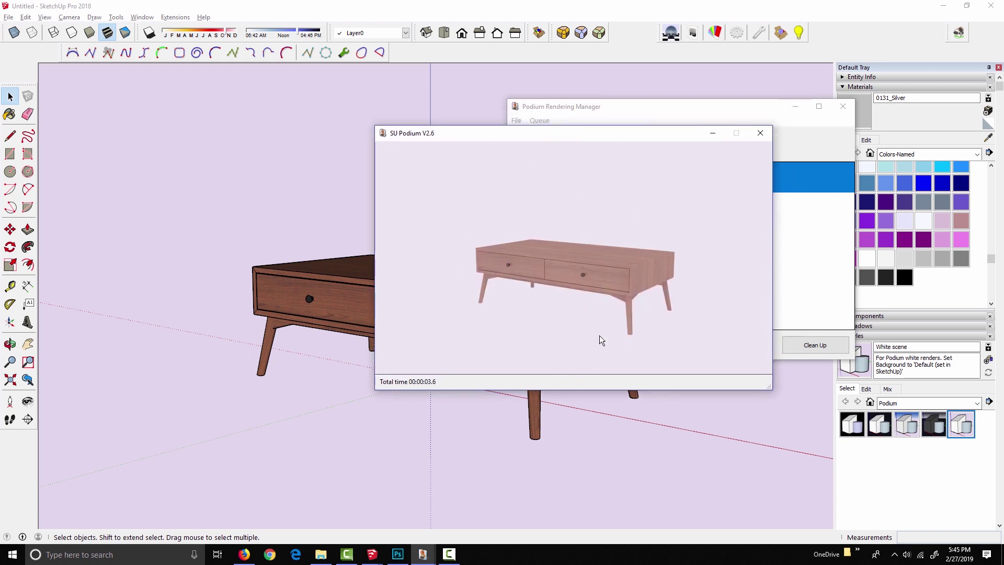
pyautogui.click(761, 133)
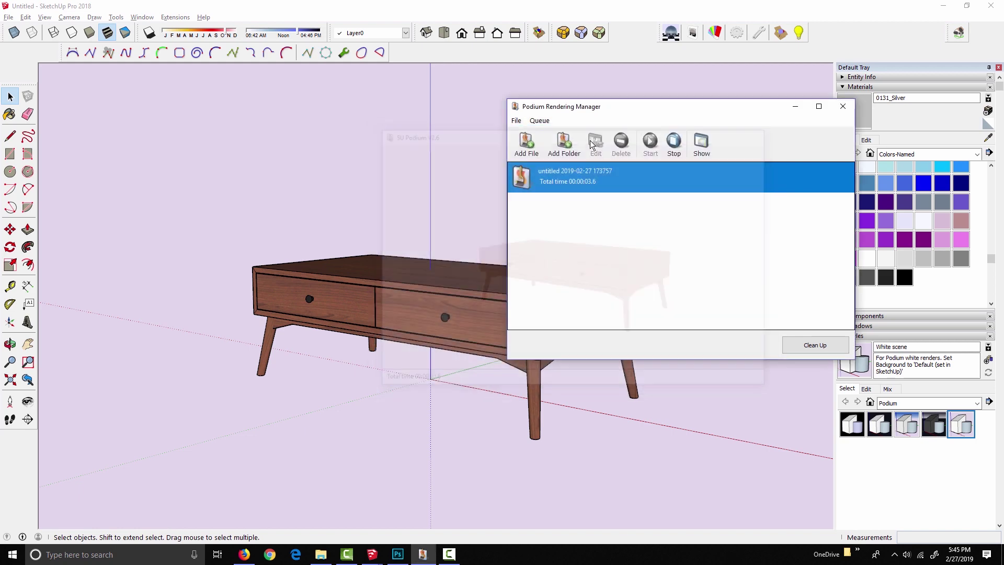
pyautogui.moveTo(511, 193)
pyautogui.mouseDown(button='middle')
pyautogui.moveTo(556, 130)
pyautogui.moveTo(477, 168)
pyautogui.moveTo(450, 197)
pyautogui.moveTo(450, 217)
pyautogui.mouseUp(button='middle')
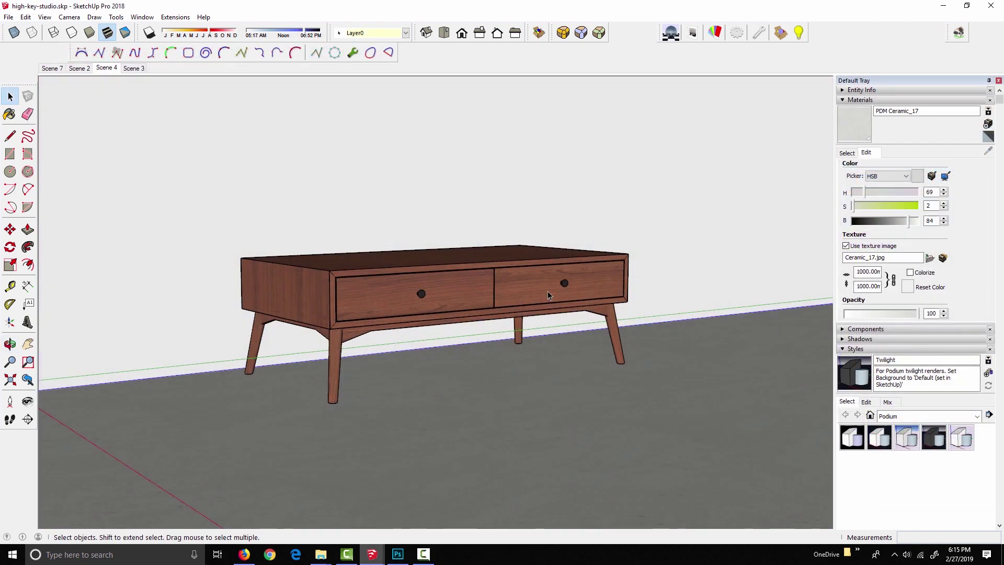
# Step: Orbit to face the coffee table head-on, then bring up Photoshop's studio table render
pyautogui.moveTo(547, 291); pyautogui.dragTo(567, 321, button='middle')
pyautogui.moveTo(573, 377)
pyautogui.mouseDown(button='middle')
pyautogui.moveTo(578, 347)
pyautogui.moveTo(549, 328)
pyautogui.moveTo(394, 352)
pyautogui.moveTo(412, 343)
pyautogui.moveTo(390, 336)
pyautogui.mouseUp(button='middle')
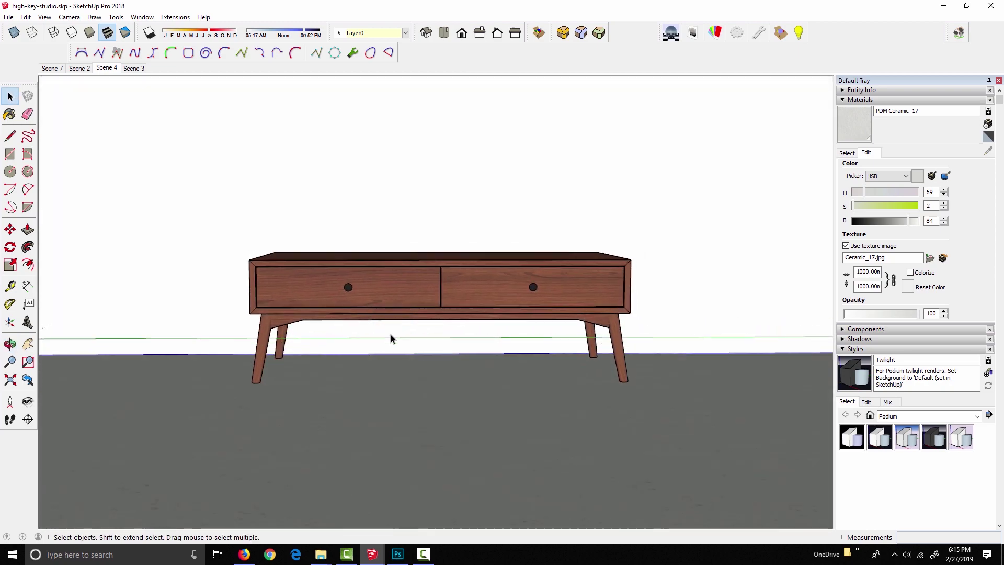
pyautogui.click(398, 554)
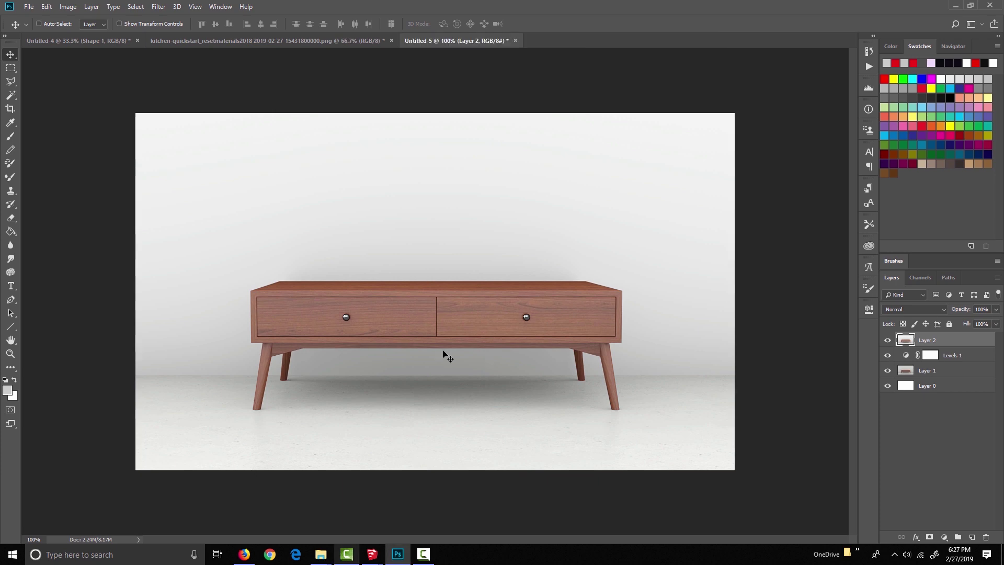
# Step: In the kitchen render document, hide the Background copy layer to reveal Layer 1's brighter render
pyautogui.click(332, 41)
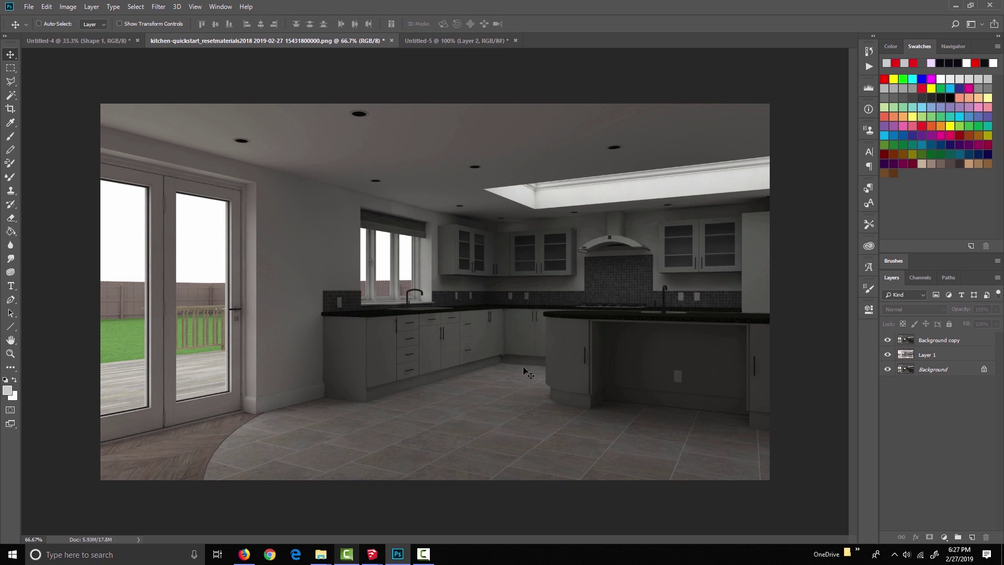
pyautogui.click(888, 341)
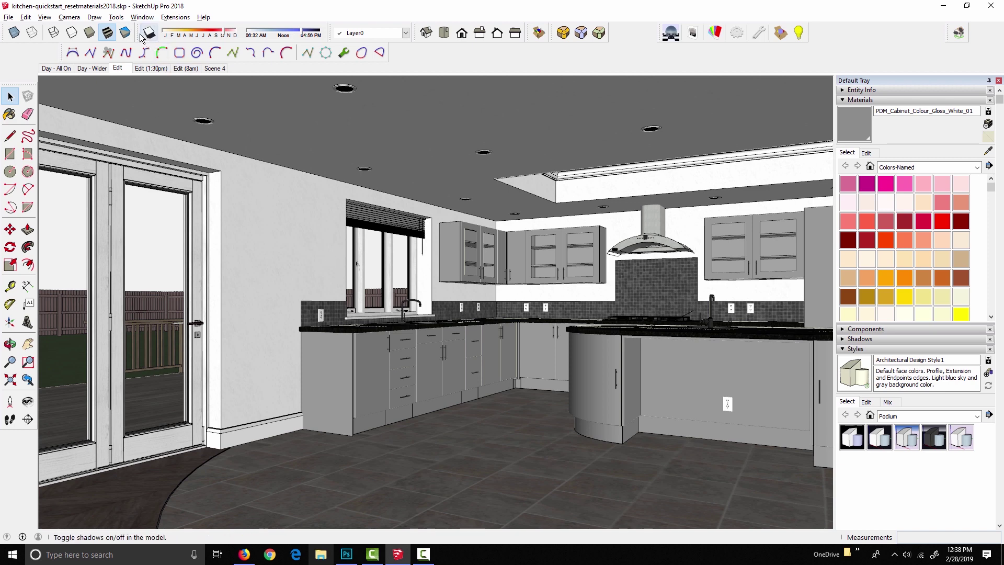
# Step: Turn on sun shadows in the kitchen model: 01:32 PM on 10/30, Light 80, Dark 45
pyautogui.moveTo(139, 33); pyautogui.dragTo(145, 32)
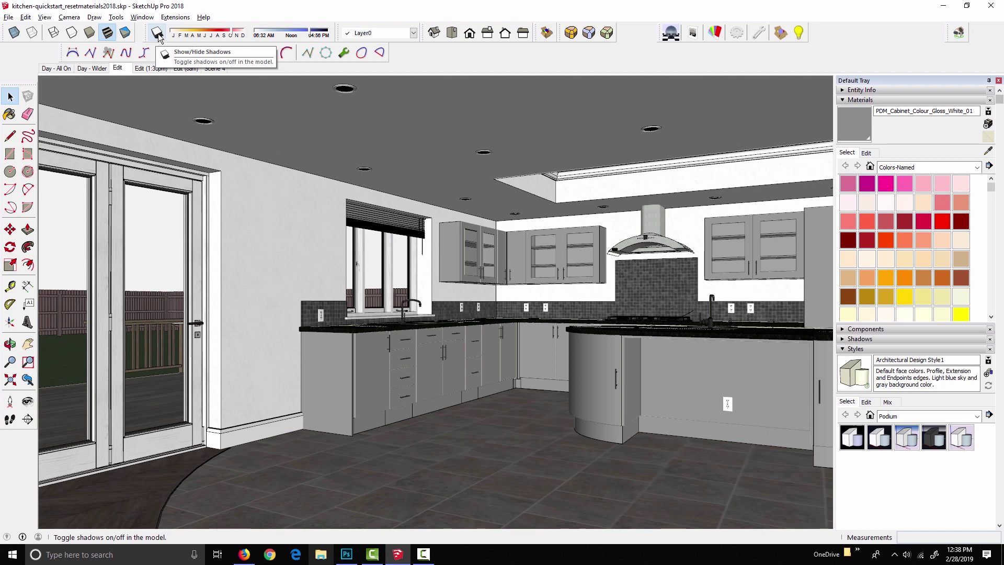
pyautogui.click(158, 35)
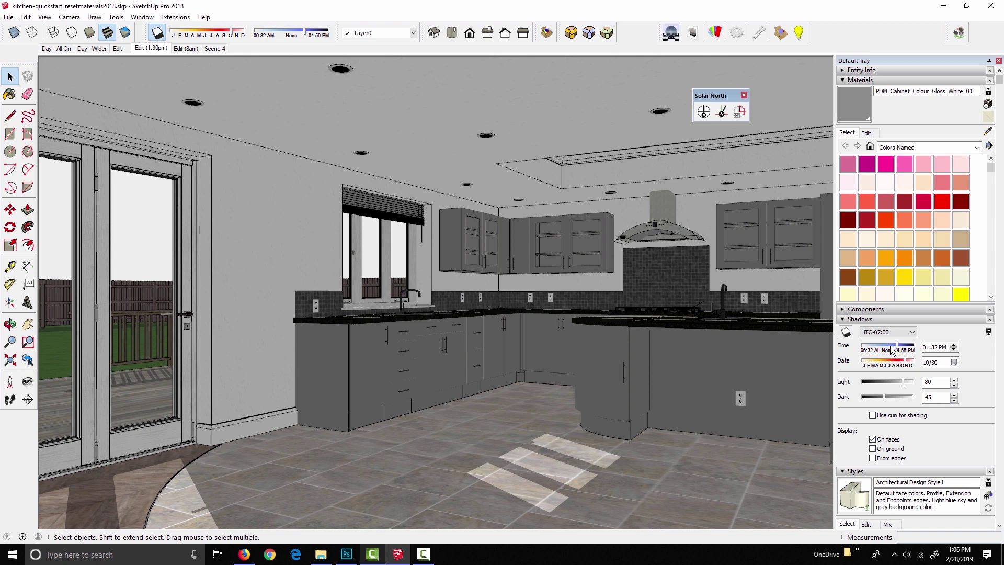
# Step: Move the shadow time back to 08:18 AM and switch to the Edit (8am) scene
pyautogui.moveTo(892, 351); pyautogui.dragTo(876, 350)
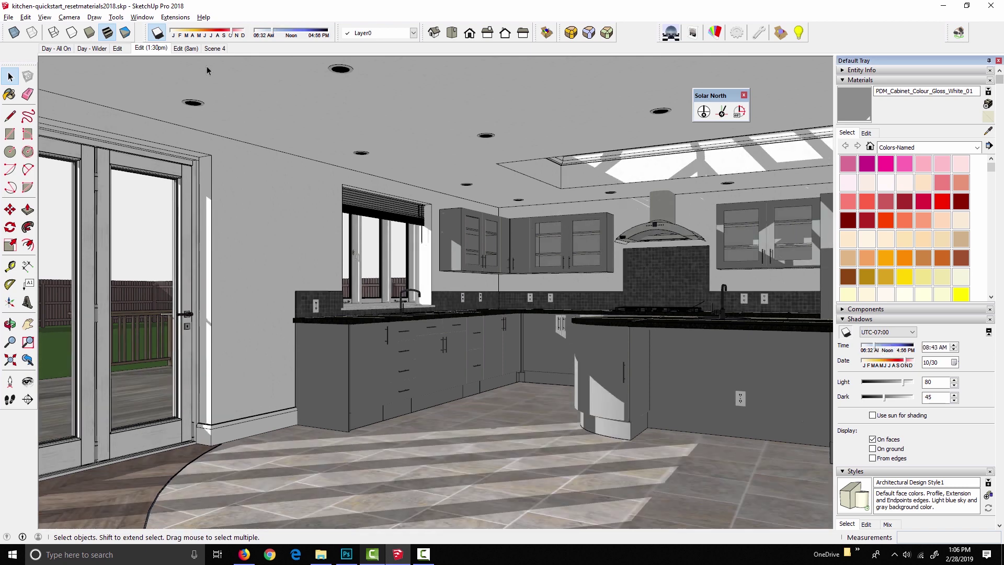
pyautogui.click(186, 50)
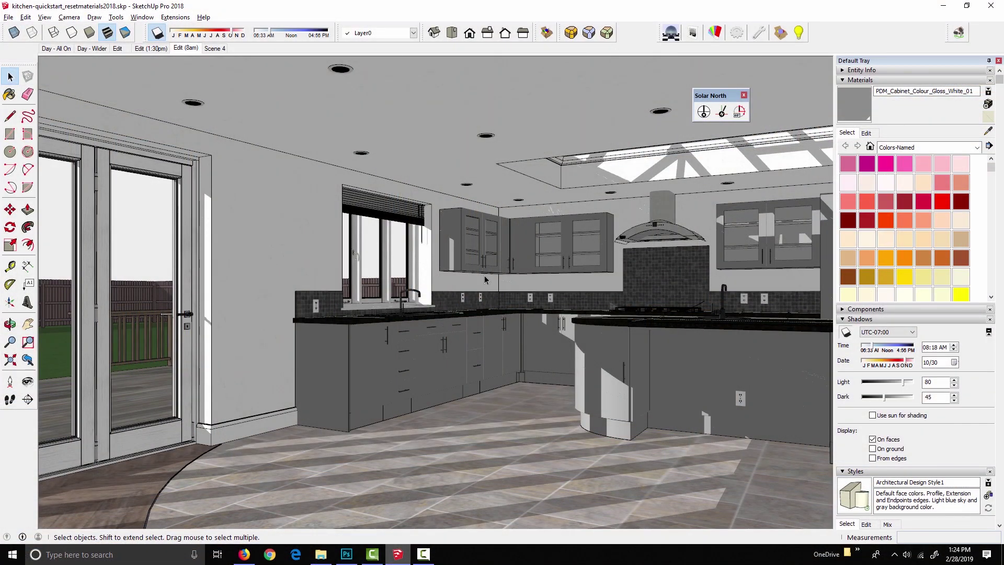
# Step: In Photoshop's kitchen-qs-sun-8am.png, toggle Layer 1 on and off against the sunlit render, ending with it visible
pyautogui.click(348, 555)
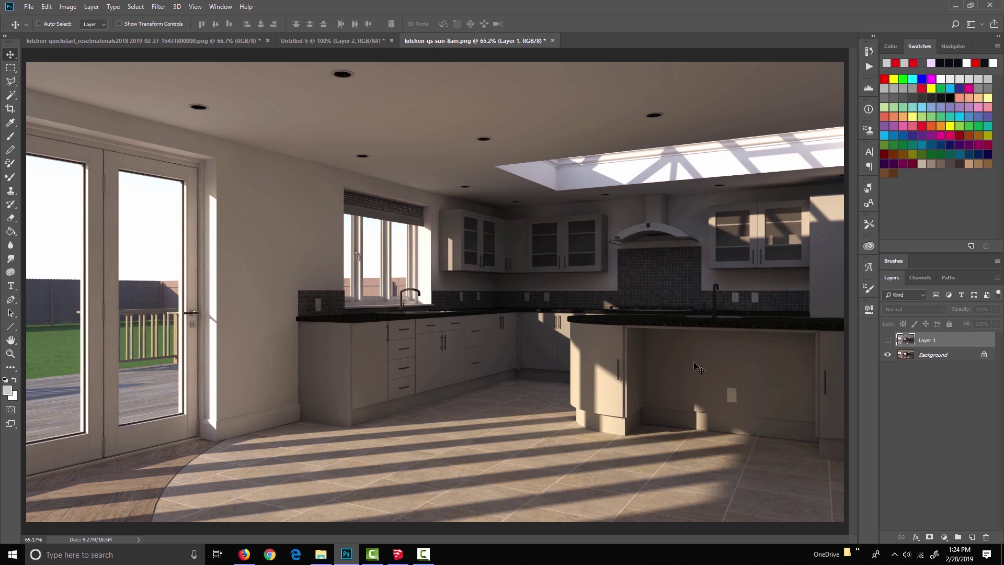
pyautogui.click(888, 341)
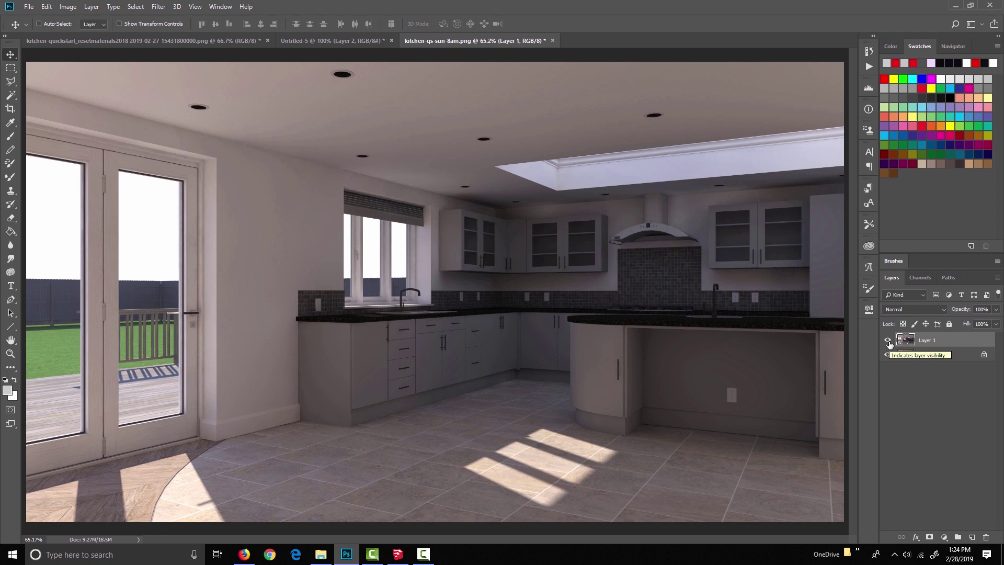
pyautogui.click(889, 342)
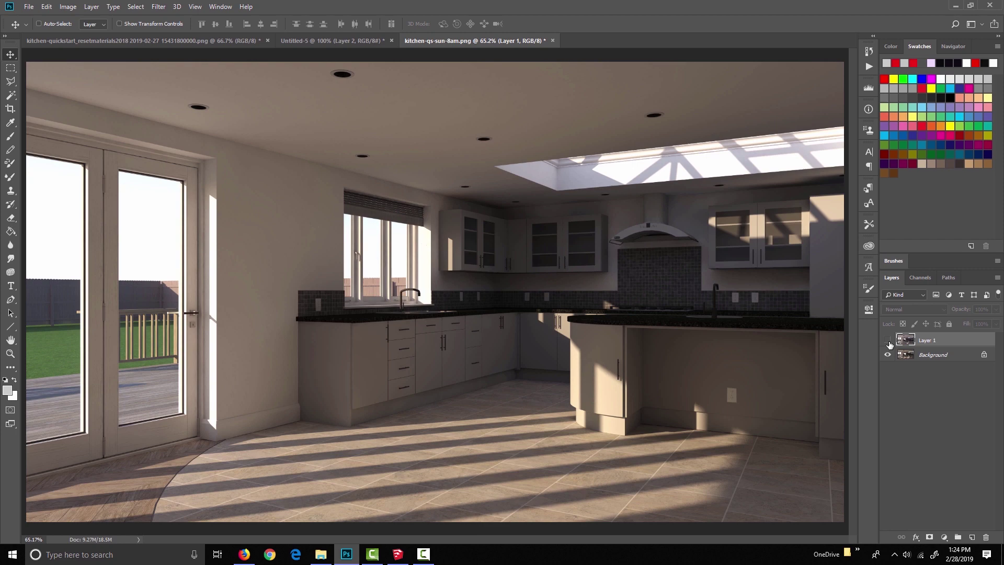
pyautogui.click(888, 341)
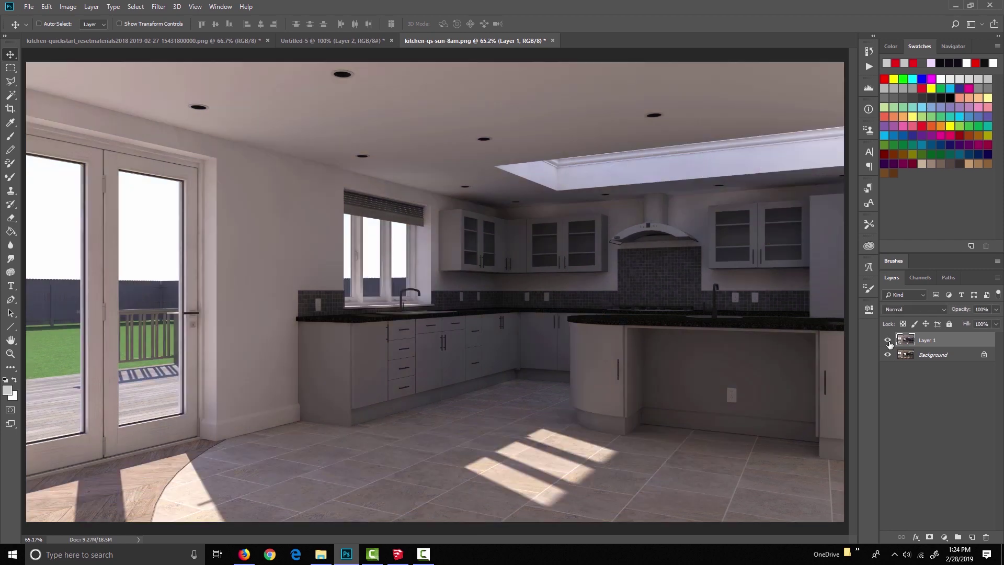
pyautogui.click(889, 341)
pyautogui.click(888, 341)
pyautogui.click(888, 341)
pyautogui.click(888, 341)
pyautogui.click(888, 341)
pyautogui.click(888, 341)
pyautogui.click(888, 341)
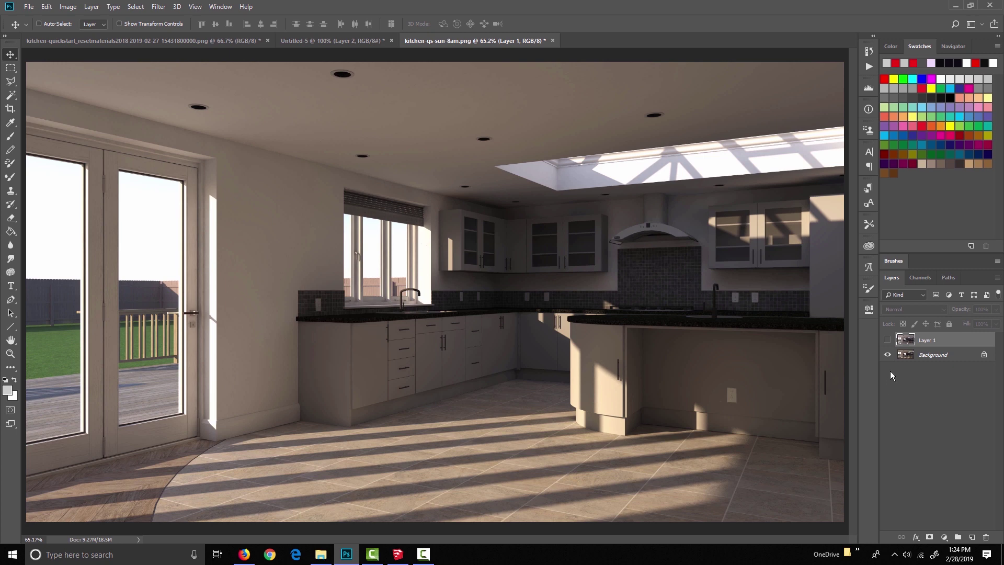
pyautogui.click(887, 340)
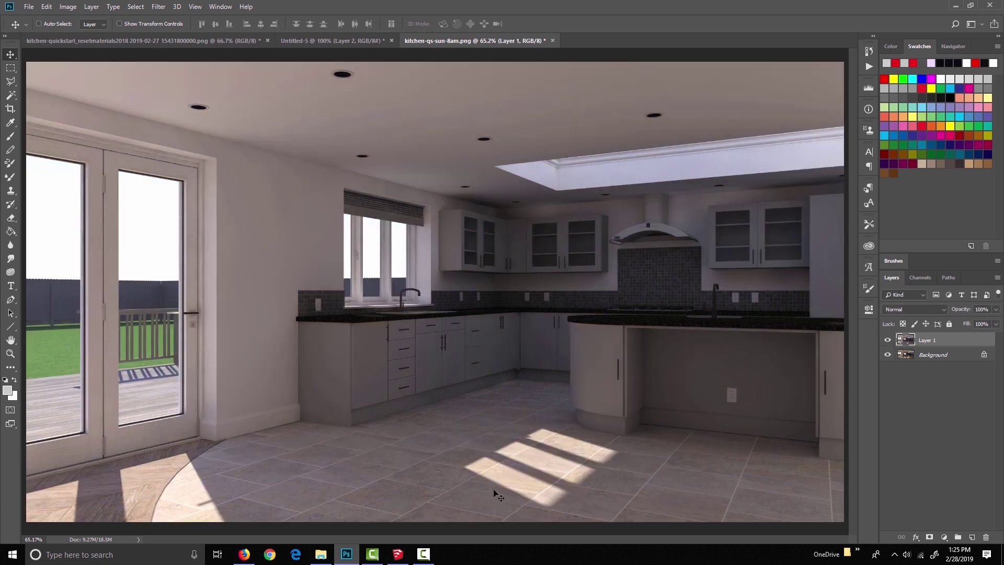